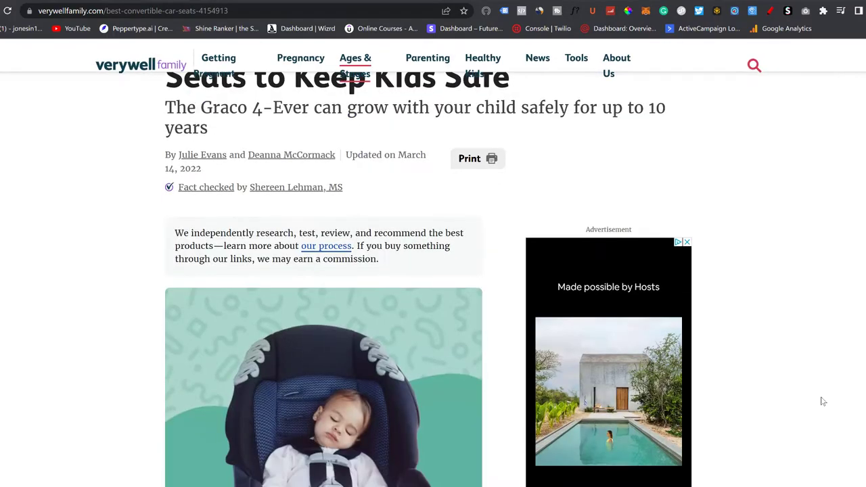
pyautogui.scroll(-4, 822, 401)
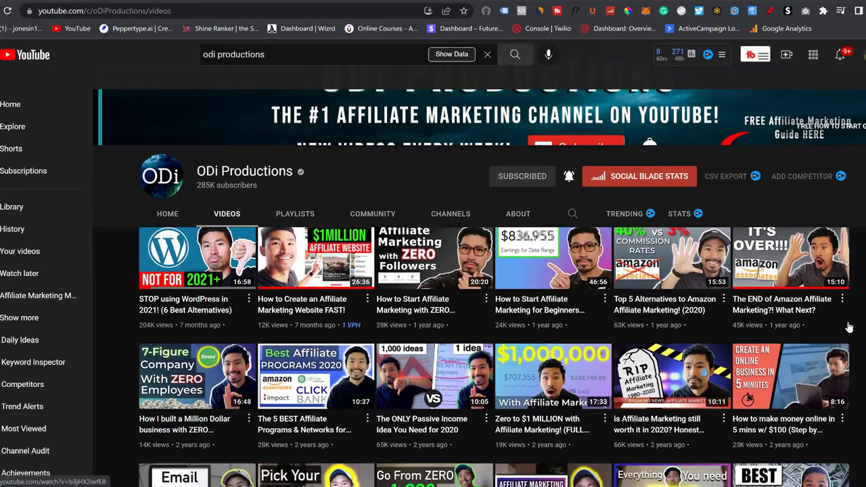
pyautogui.scroll(-4, 849, 327)
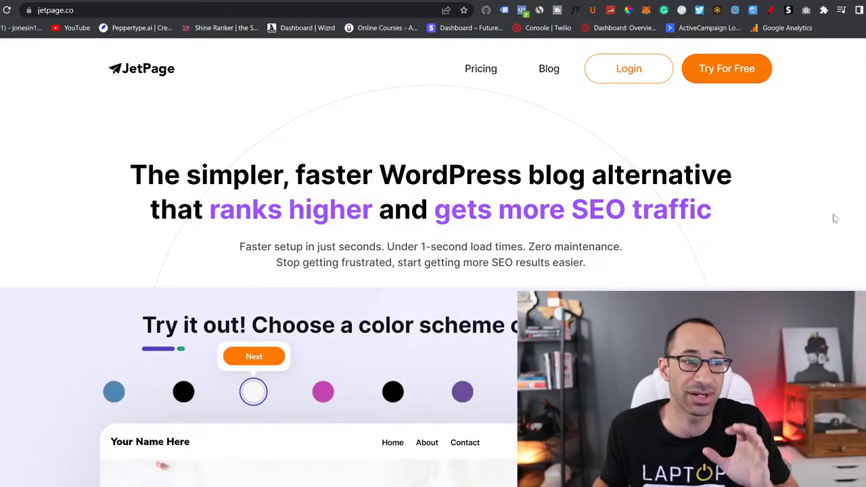
# Look through the JetPage home page, from the color scheme preview and How it Works section to the performance comparison
pyautogui.scroll(-2, 772, 187)
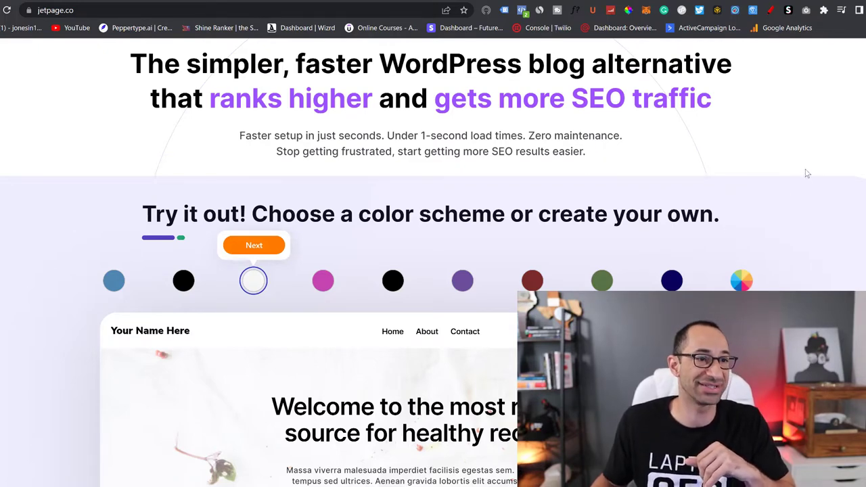
pyautogui.scroll(-9, 806, 176)
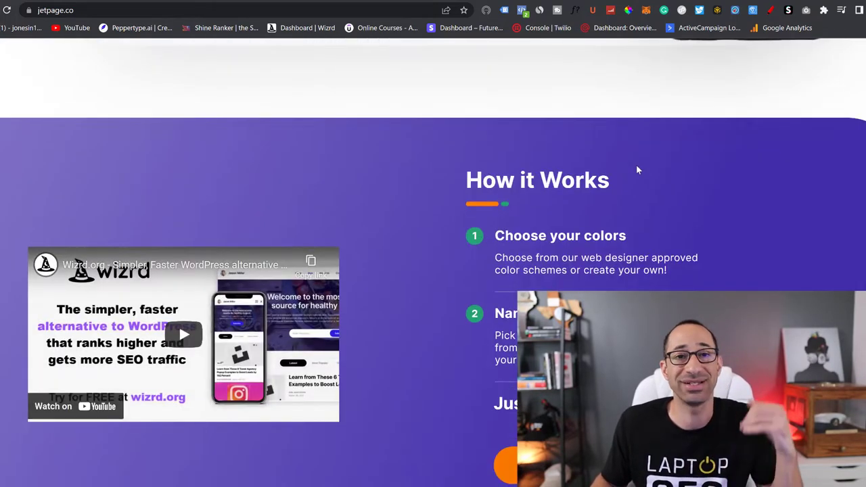
pyautogui.scroll(-2, 480, 264)
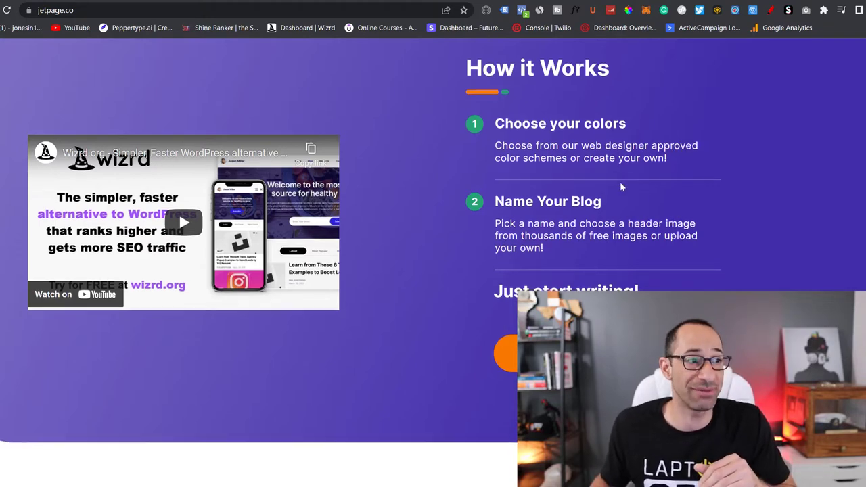
pyautogui.scroll(-10, 627, 207)
pyautogui.scroll(2, 353, 182)
pyautogui.scroll(1, 352, 182)
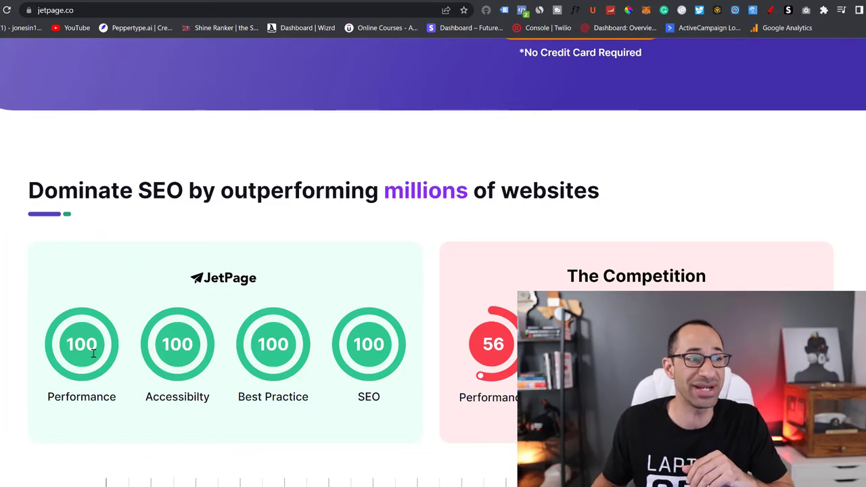
pyautogui.scroll(-3, 410, 254)
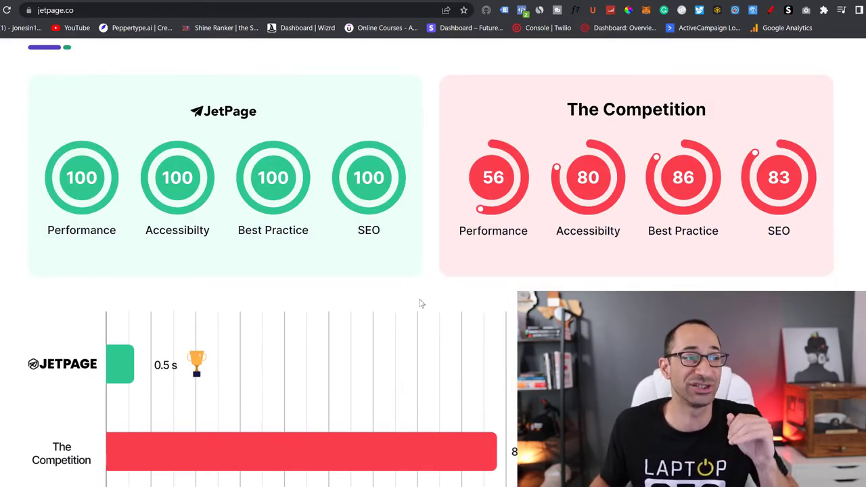
pyautogui.scroll(-1, 420, 331)
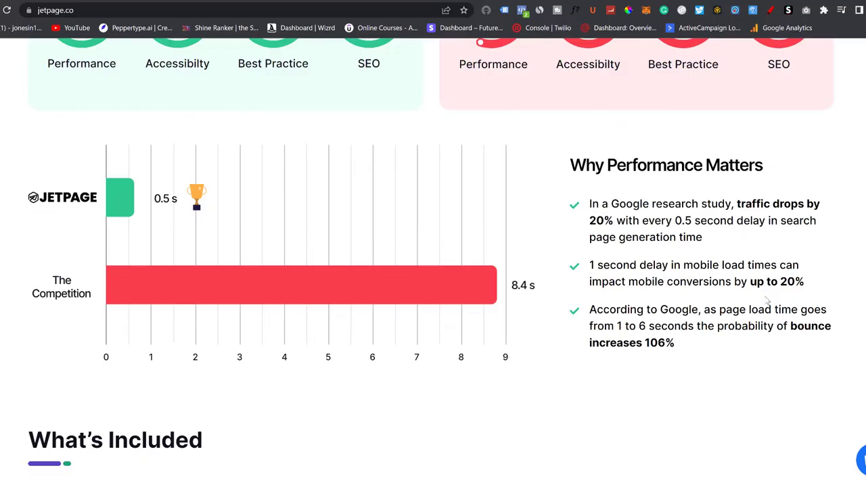
# Examine the What's Included features and the reasons for businesses to invest in blogging and content marketing
pyautogui.scroll(-3, 680, 82)
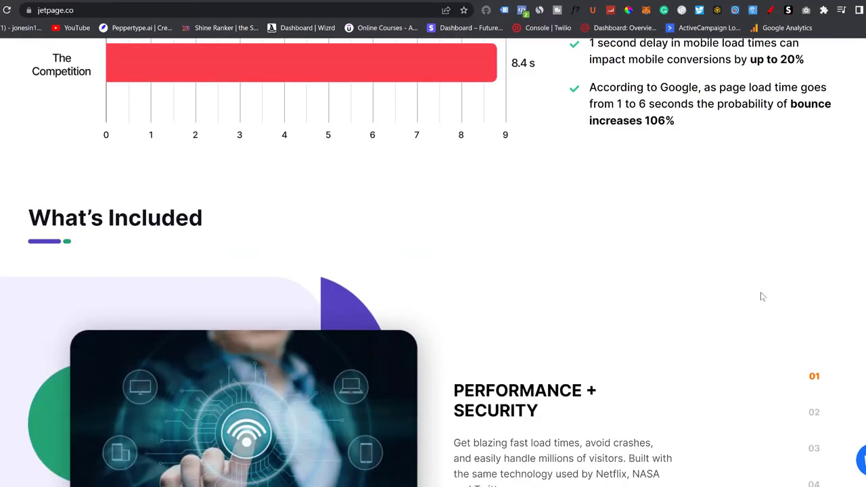
pyautogui.scroll(-2, 673, 287)
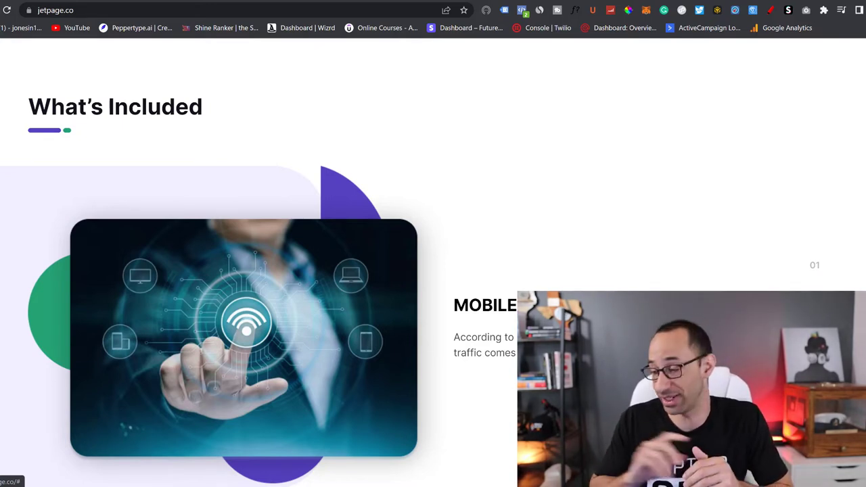
pyautogui.scroll(-3, 756, 196)
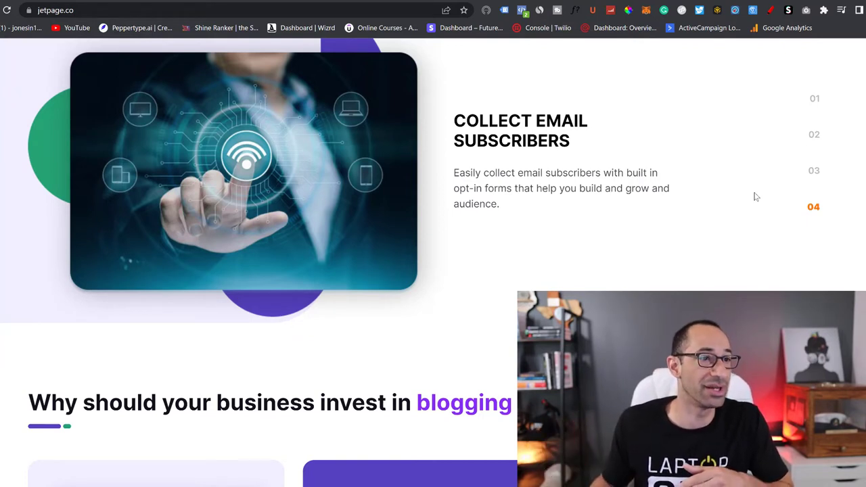
pyautogui.scroll(-2, 758, 242)
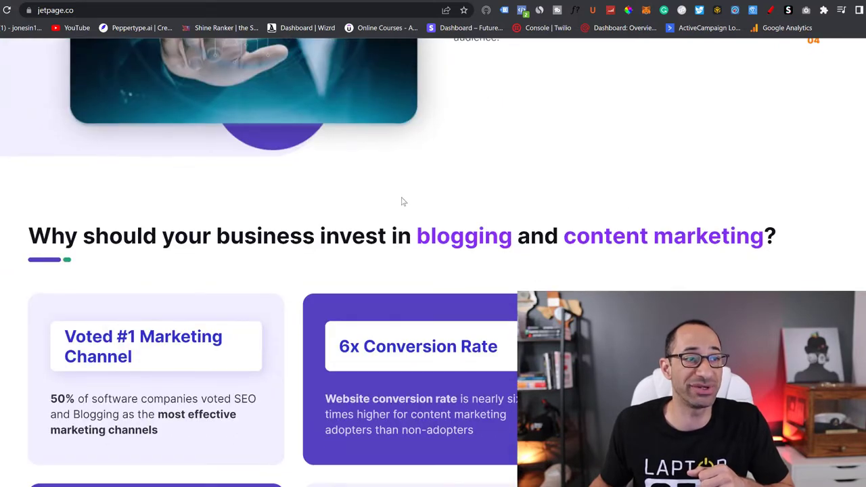
pyautogui.scroll(-2, 402, 202)
pyautogui.moveTo(50, 231); pyautogui.dragTo(179, 276)
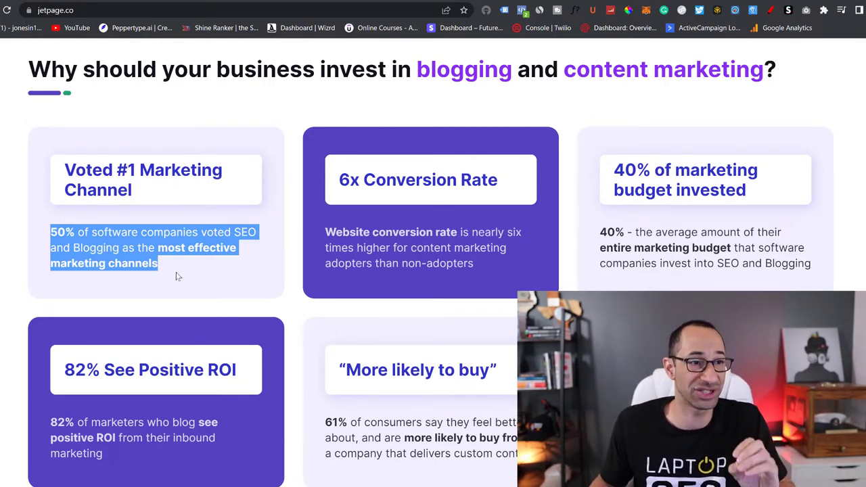
pyautogui.click(186, 273)
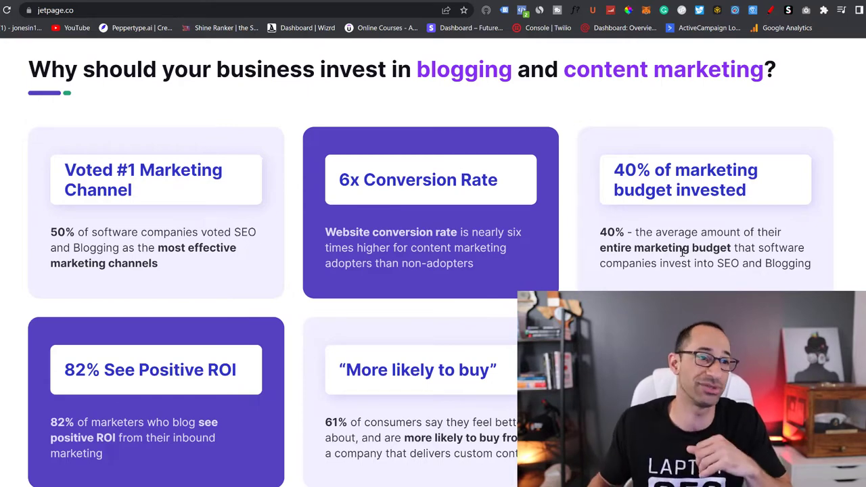
pyautogui.scroll(-3, 447, 258)
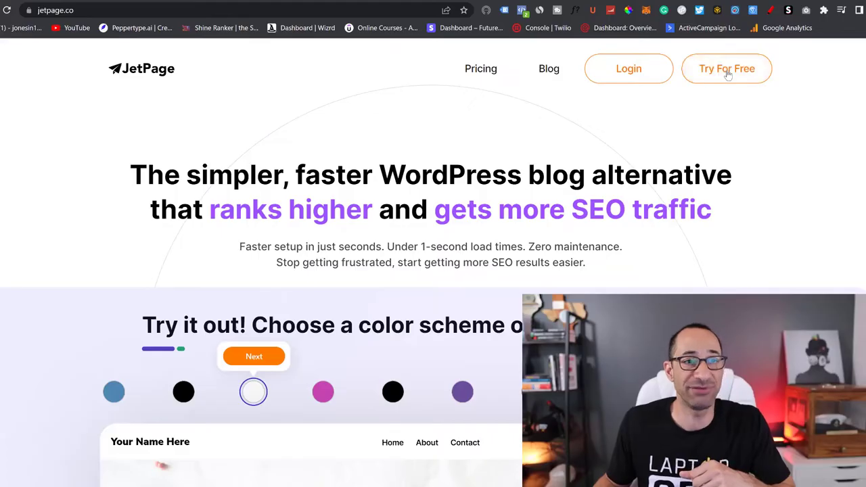
# Start the free JetPage trial with the white color scheme and name the website "Best carseat zone"
pyautogui.click(731, 74)
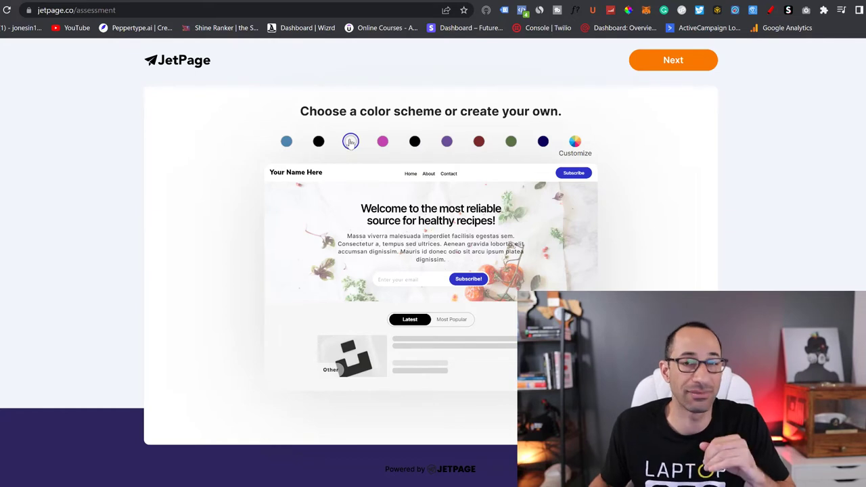
pyautogui.click(628, 64)
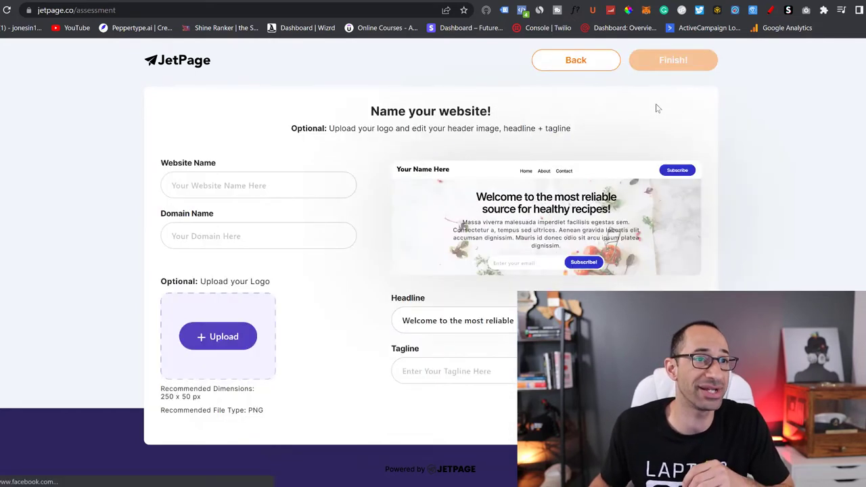
pyautogui.click(206, 187)
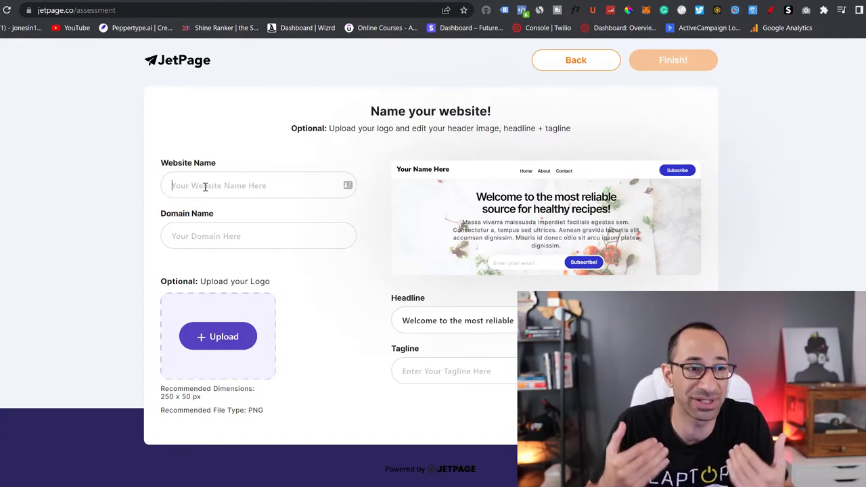
pyautogui.click(206, 187)
pyautogui.write('B')
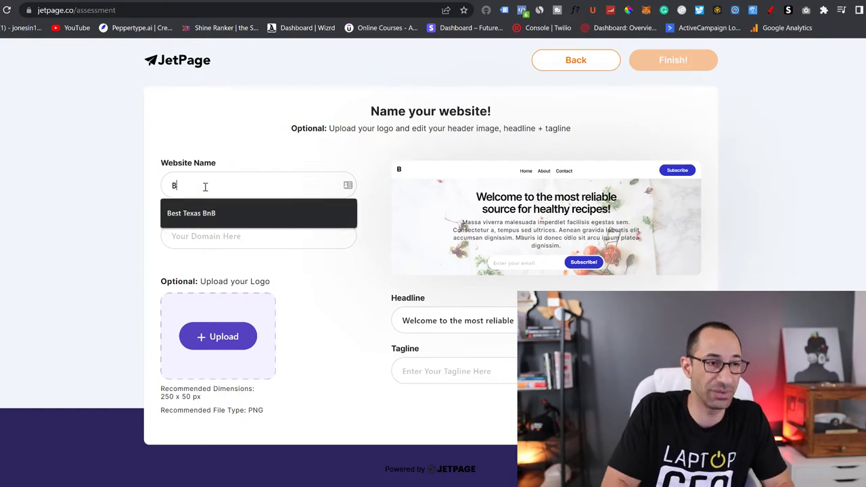
pyautogui.write('est carseat')
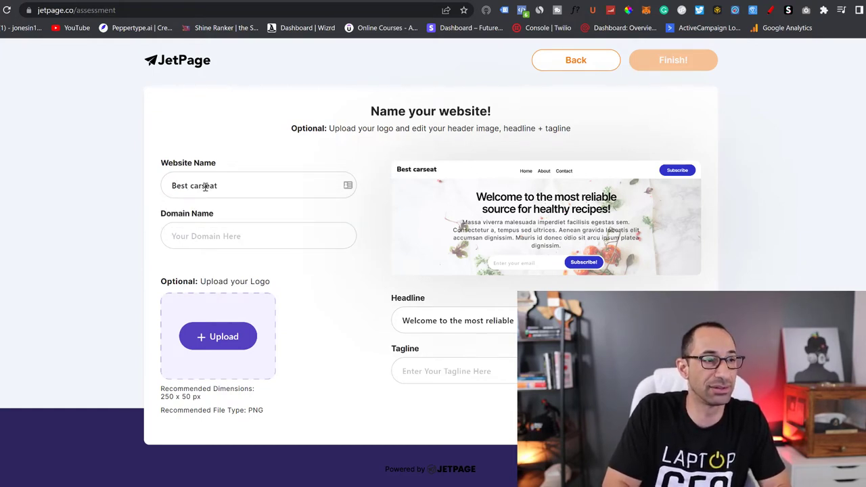
pyautogui.write(' zone')
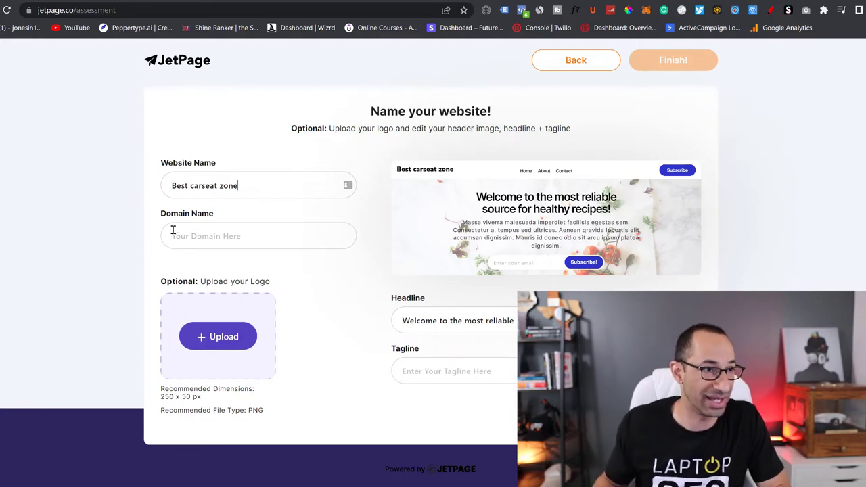
# Set the website's domain name to "bestcarseatzone"
pyautogui.click(195, 238)
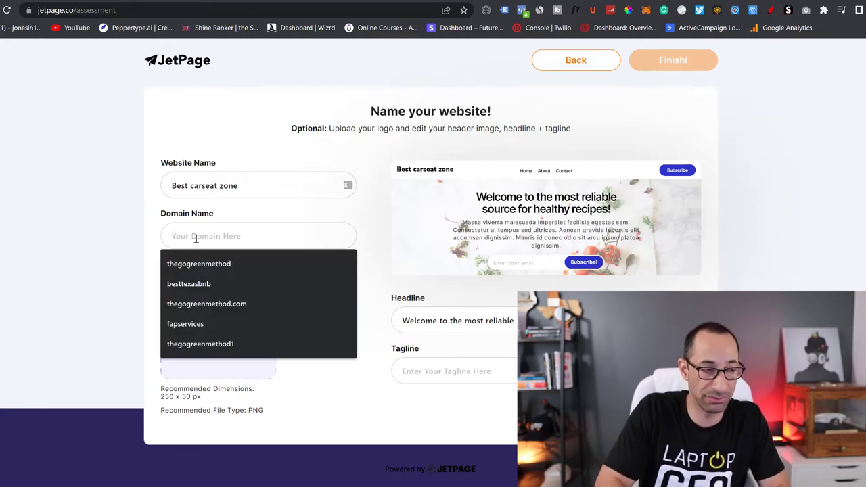
pyautogui.write('be')
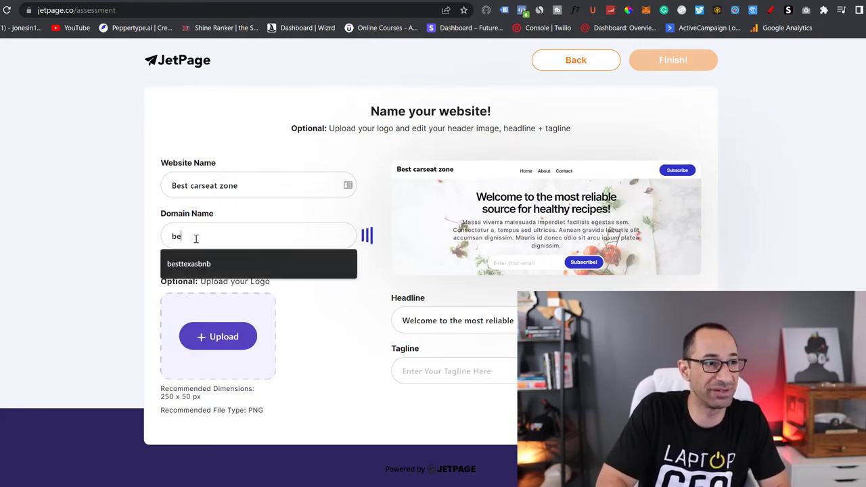
pyautogui.write('stcarseat')
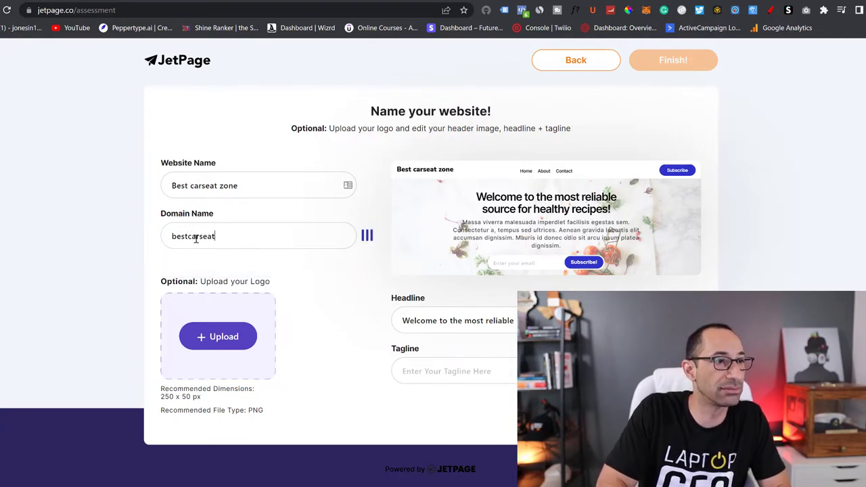
pyautogui.write('zone')
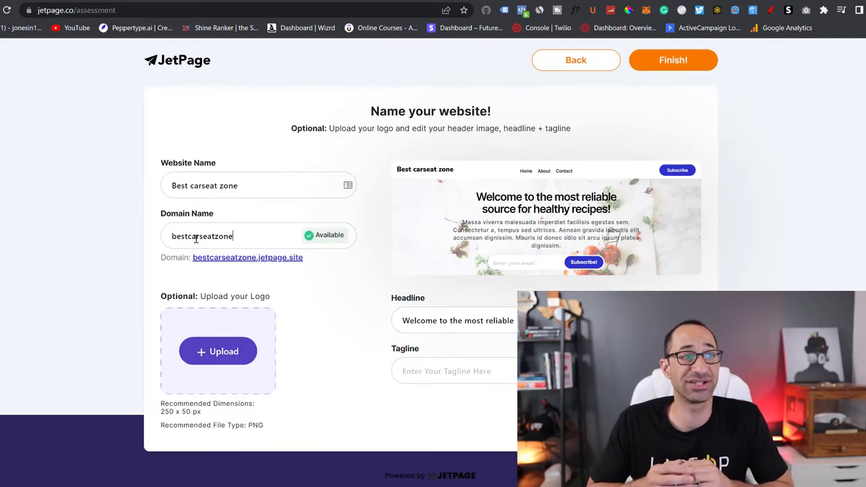
pyautogui.click(258, 236)
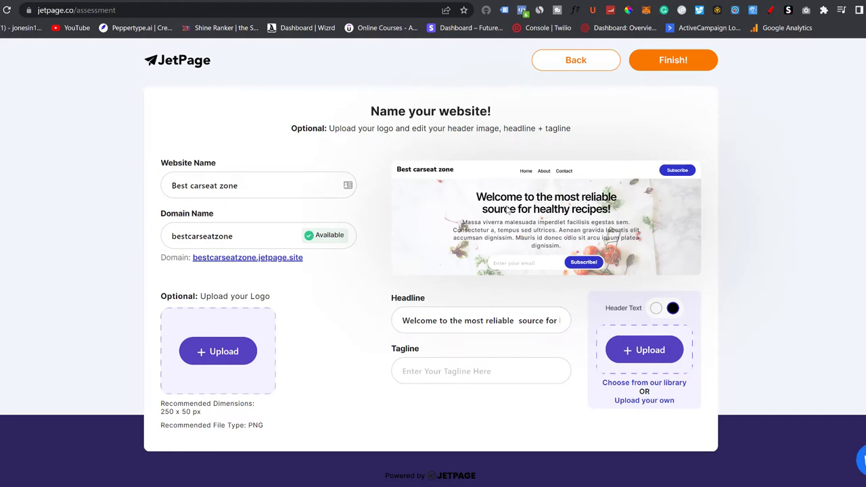
# Set the header tagline to "Demo" and finish the website setup
pyautogui.click(443, 375)
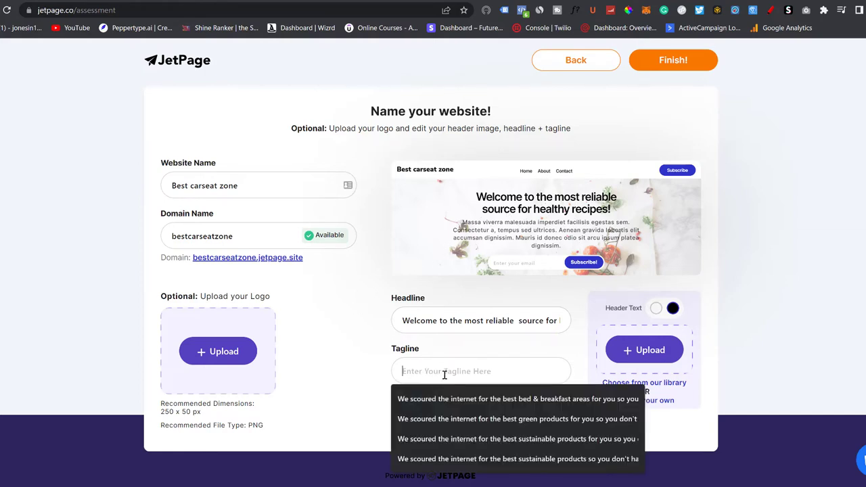
pyautogui.write('Demo')
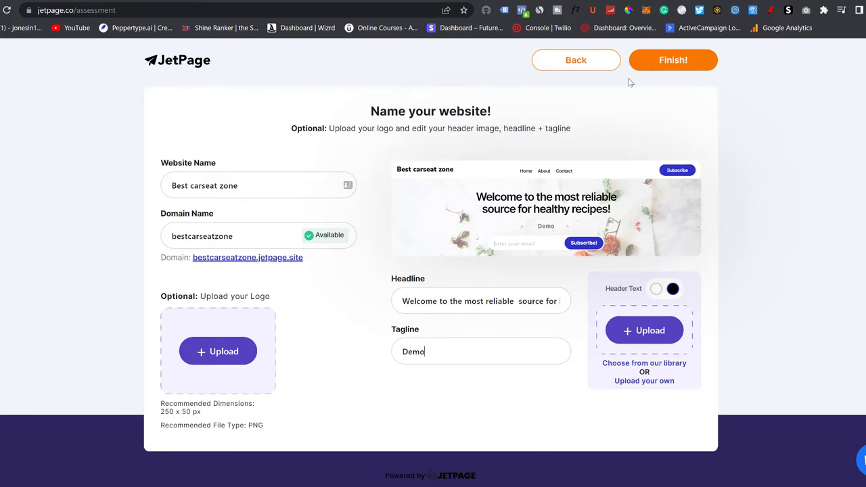
pyautogui.click(682, 62)
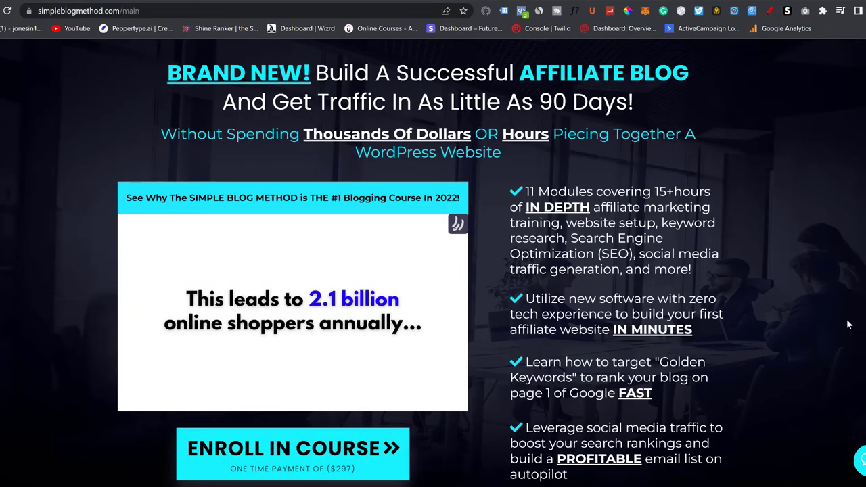
pyautogui.scroll(-4, 848, 325)
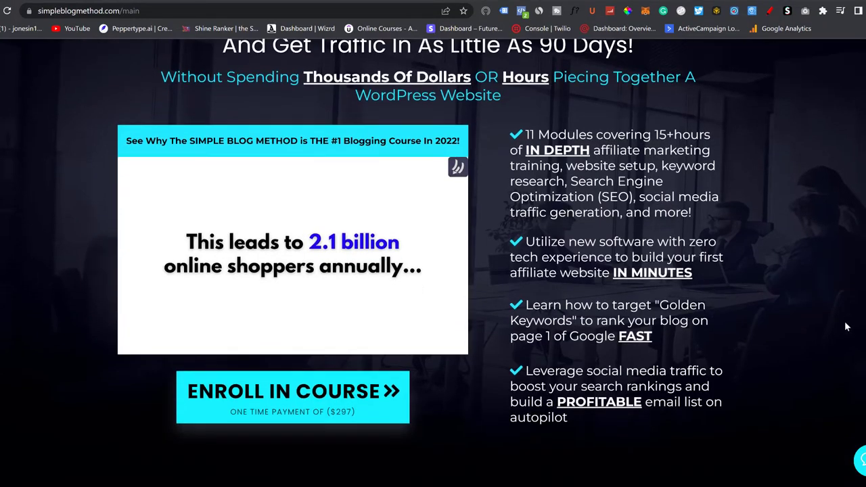
pyautogui.scroll(-5, 844, 328)
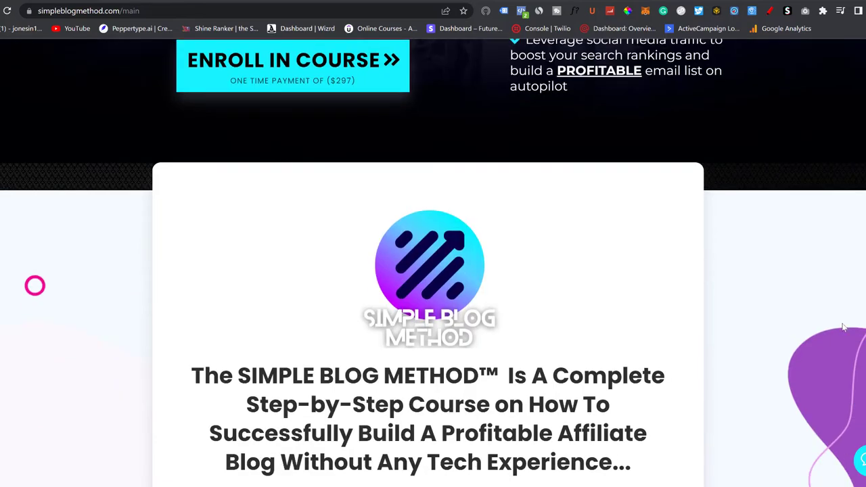
pyautogui.scroll(-7, 842, 329)
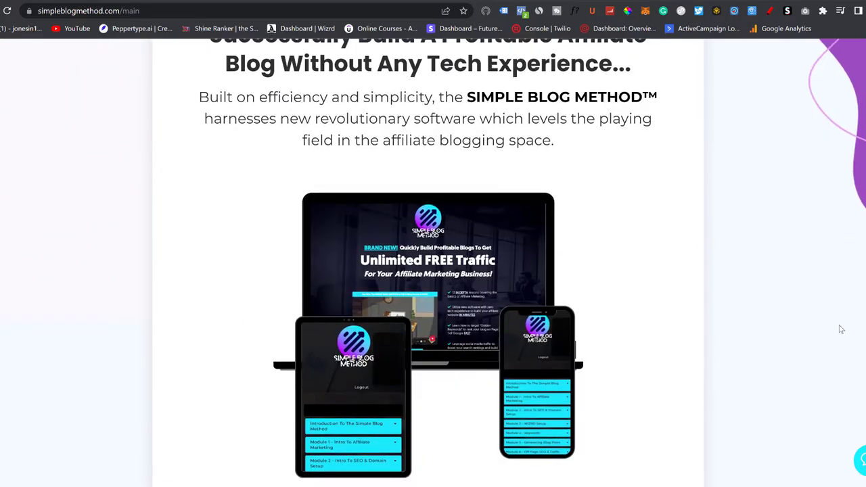
pyautogui.scroll(-5, 838, 328)
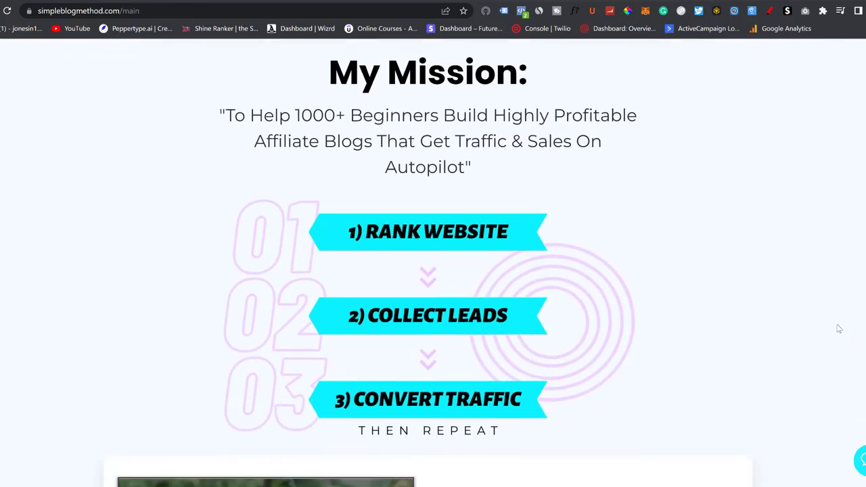
pyautogui.scroll(-2, 834, 324)
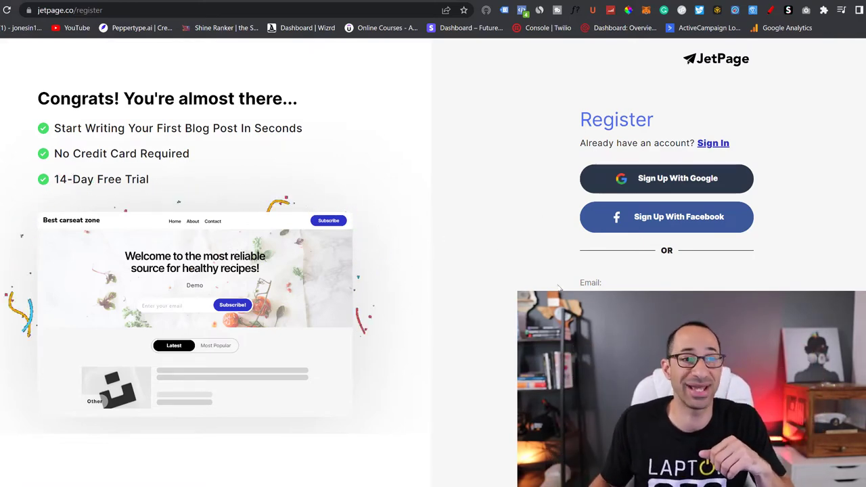
# Register for the JetPage free trial using the Google sign-up option
pyautogui.click(677, 184)
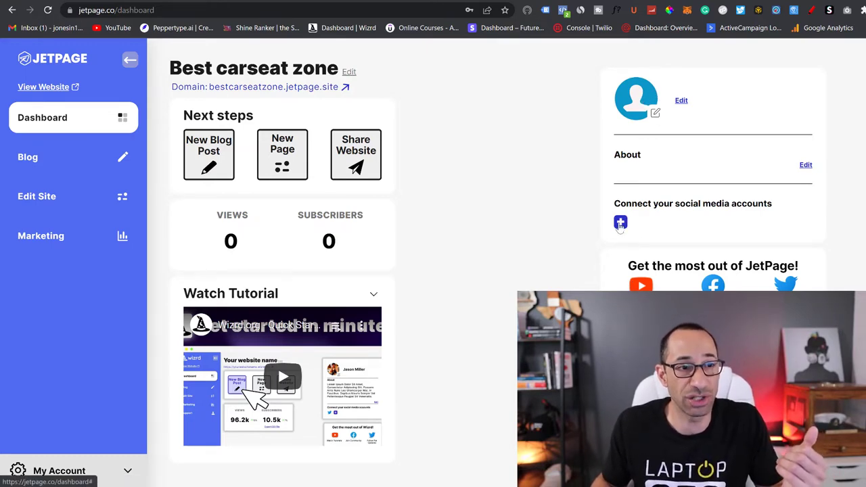
# Look through the social media connection options and the account's domain and profile pages, and return to the dashboard
pyautogui.click(621, 224)
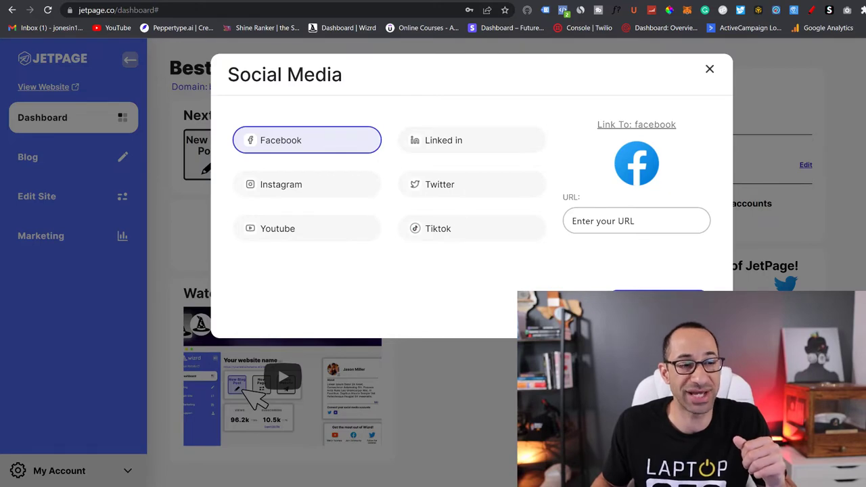
pyautogui.click(709, 69)
pyautogui.click(117, 475)
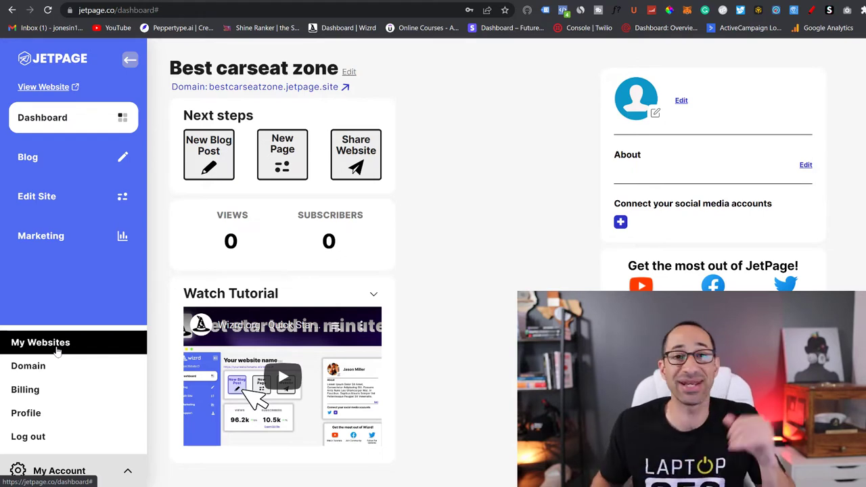
pyautogui.click(49, 370)
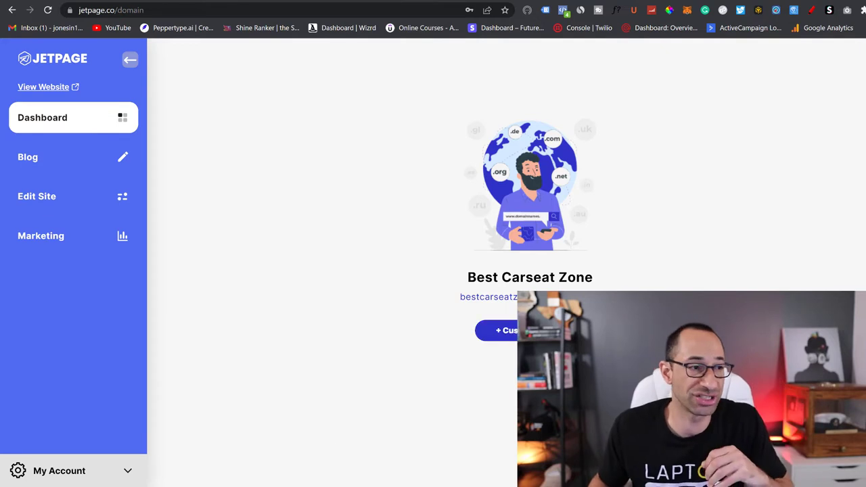
pyautogui.click(124, 471)
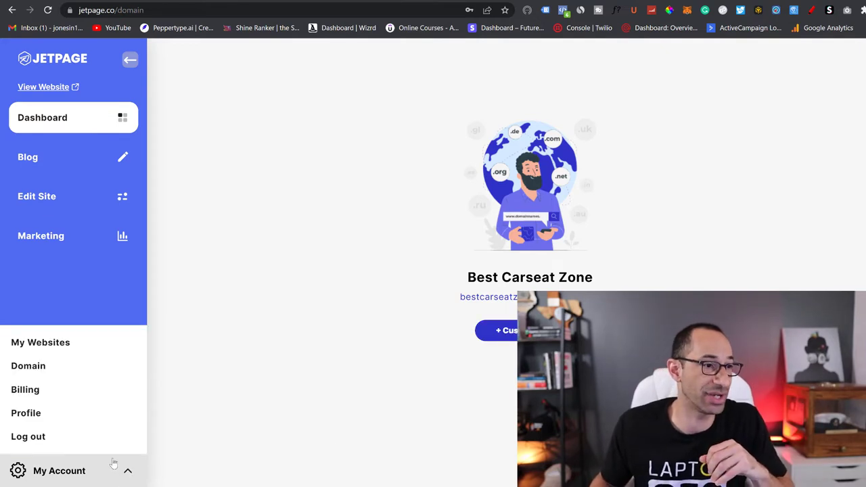
pyautogui.click(57, 419)
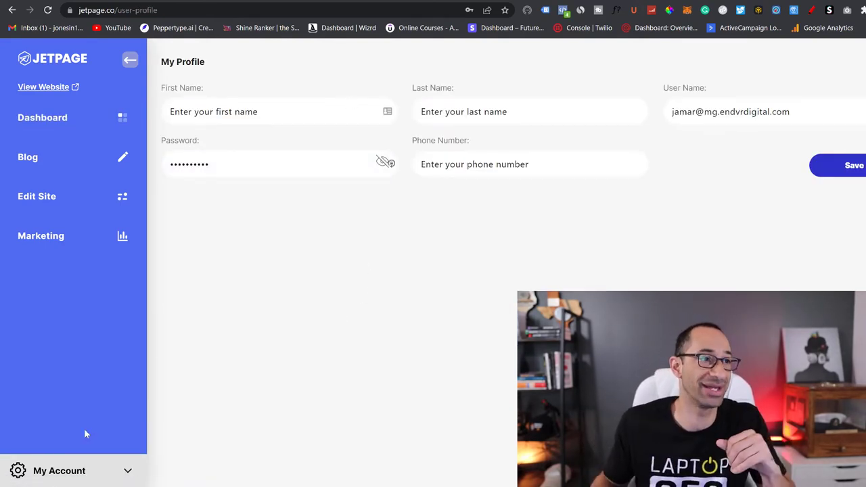
pyautogui.click(61, 123)
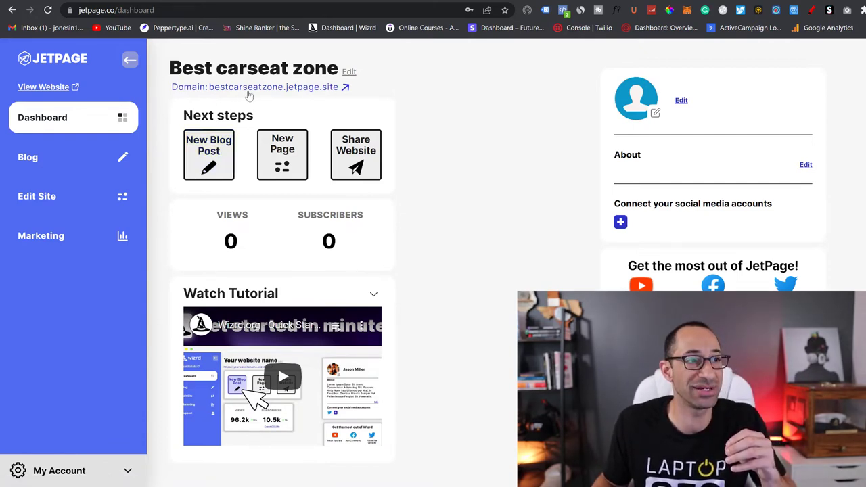
# Examine the new blog post editor without the guided tour, including its SEO heading, link and description fields, and view the posts list
pyautogui.click(206, 160)
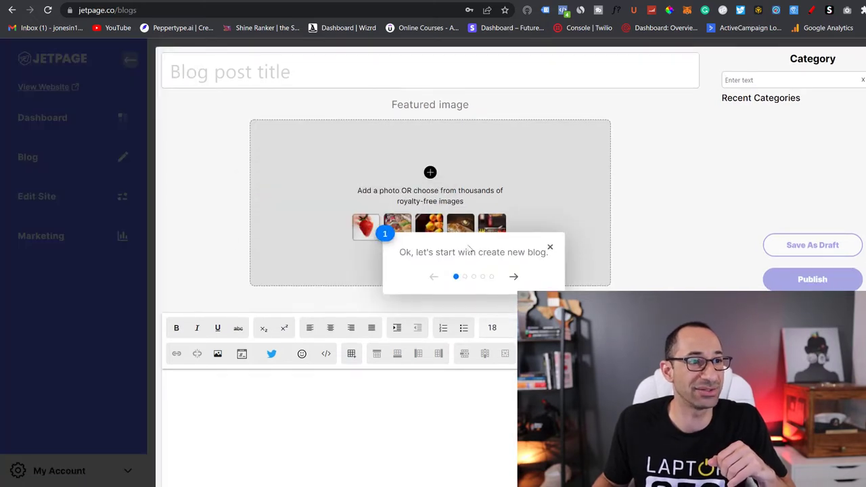
pyautogui.click(551, 249)
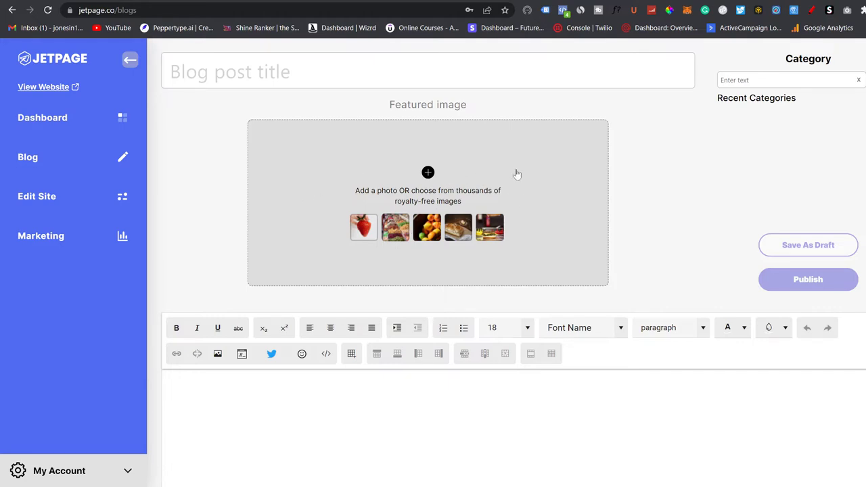
pyautogui.scroll(-3, 365, 208)
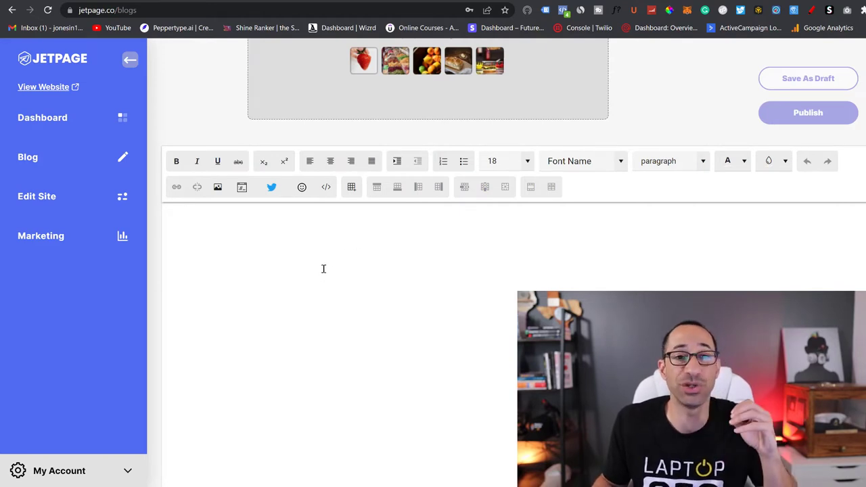
pyautogui.scroll(-4, 306, 257)
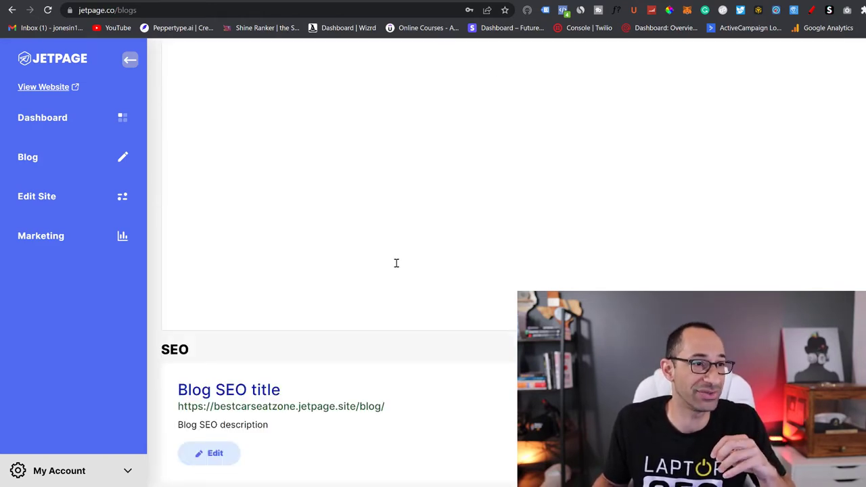
pyautogui.scroll(5, 397, 263)
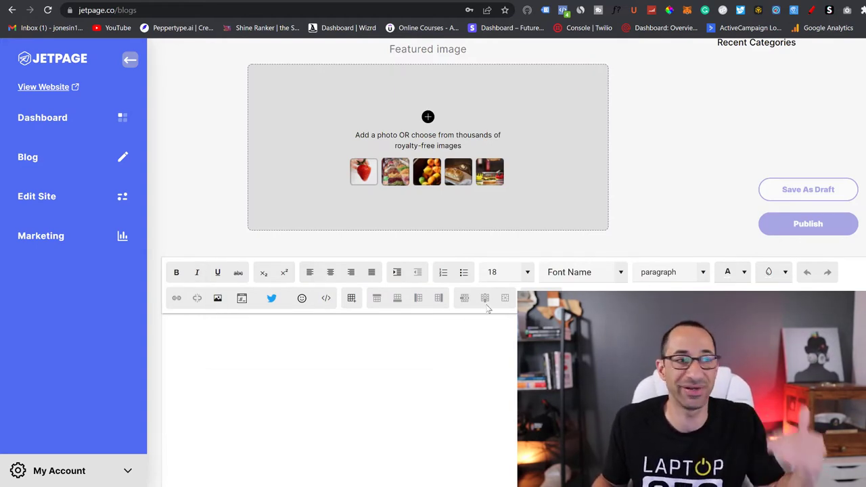
pyautogui.scroll(-5, 474, 311)
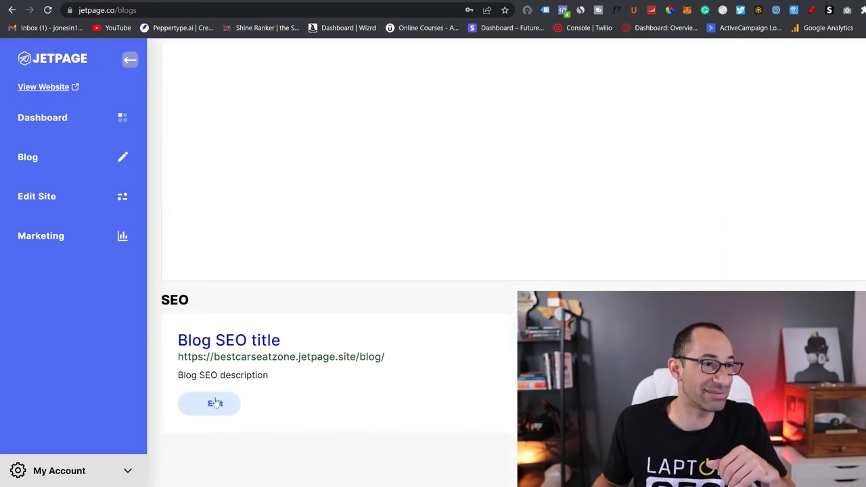
pyautogui.click(215, 404)
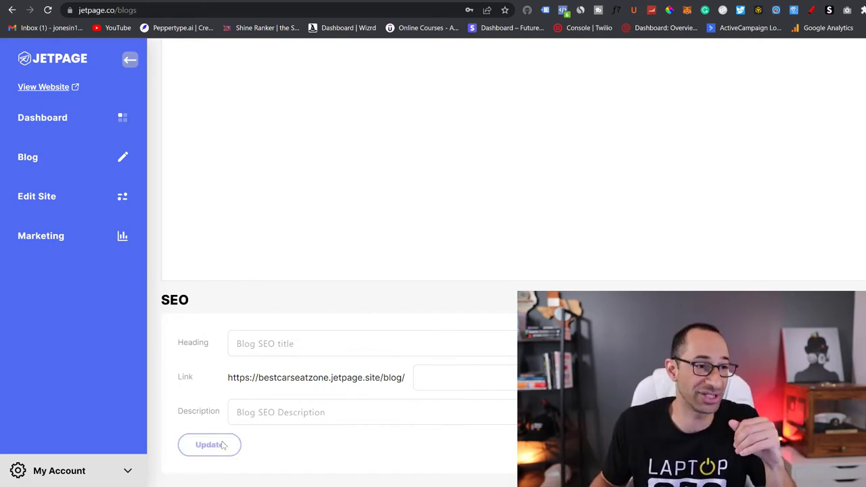
pyautogui.scroll(5, 288, 244)
pyautogui.scroll(2, 305, 256)
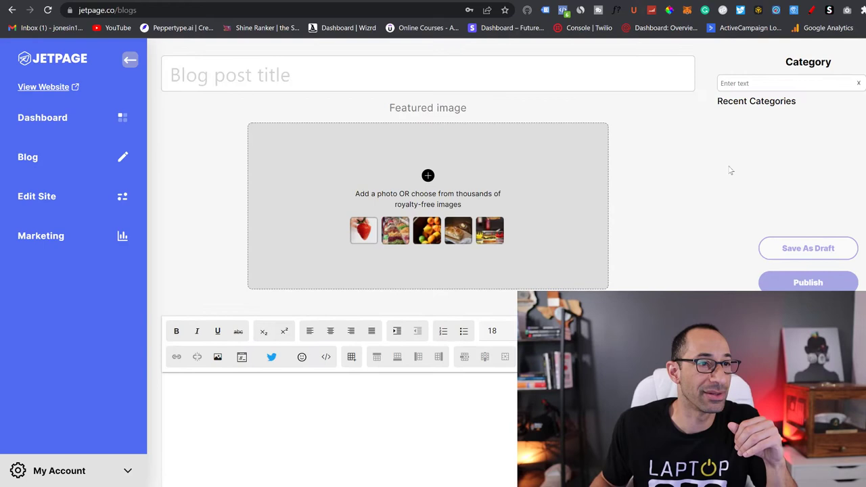
pyautogui.click(54, 161)
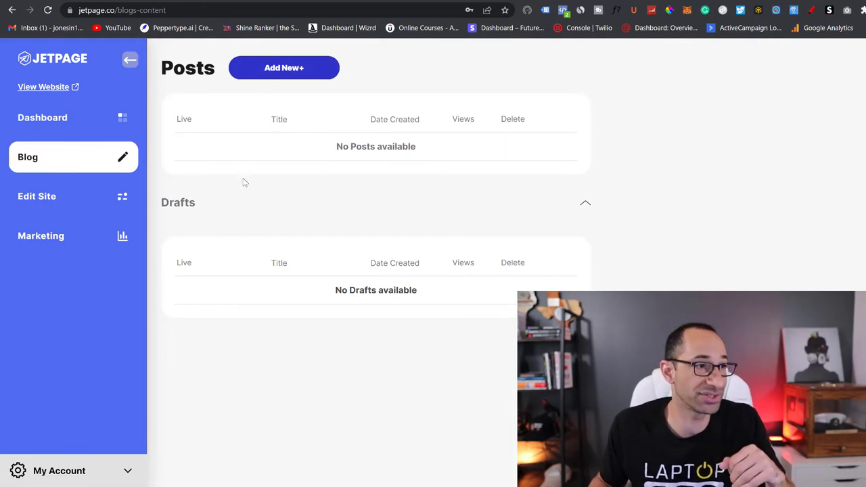
# Open the site editing settings and review the header image, heading and tagline options without changing them
pyautogui.click(60, 197)
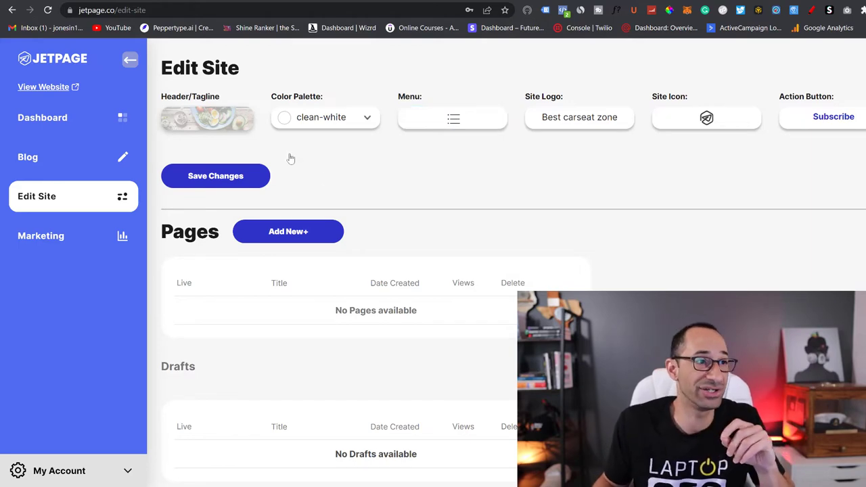
pyautogui.click(223, 120)
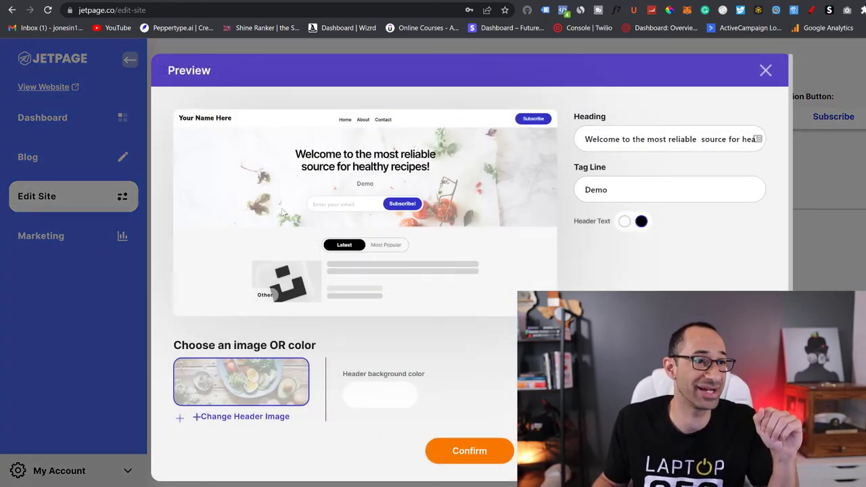
pyautogui.scroll(-1, 598, 249)
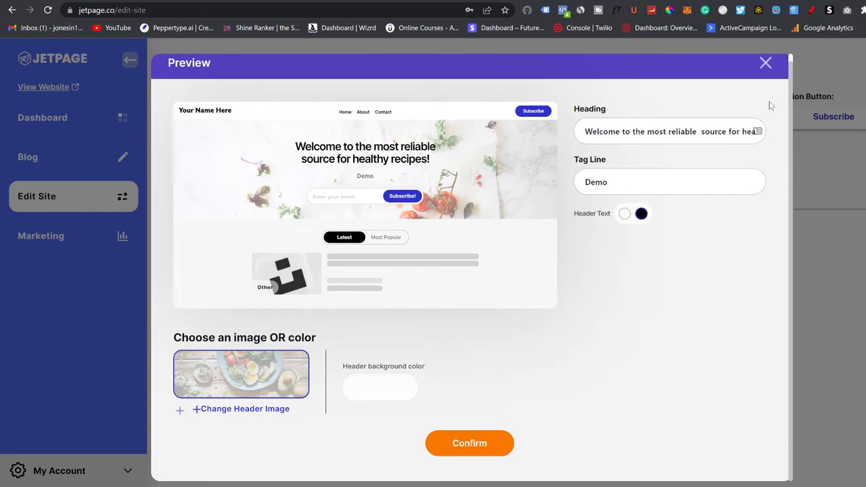
pyautogui.click(766, 64)
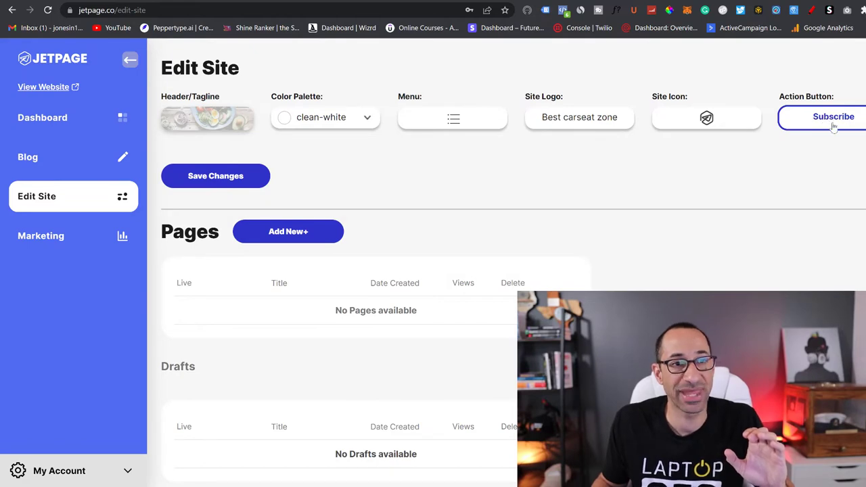
# Set the Subscribe action button's shape to Round and save the change
pyautogui.click(834, 118)
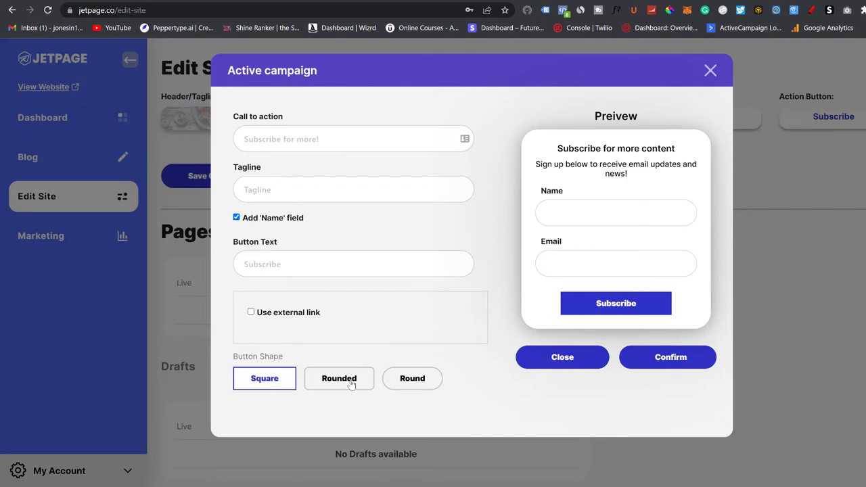
pyautogui.click(403, 378)
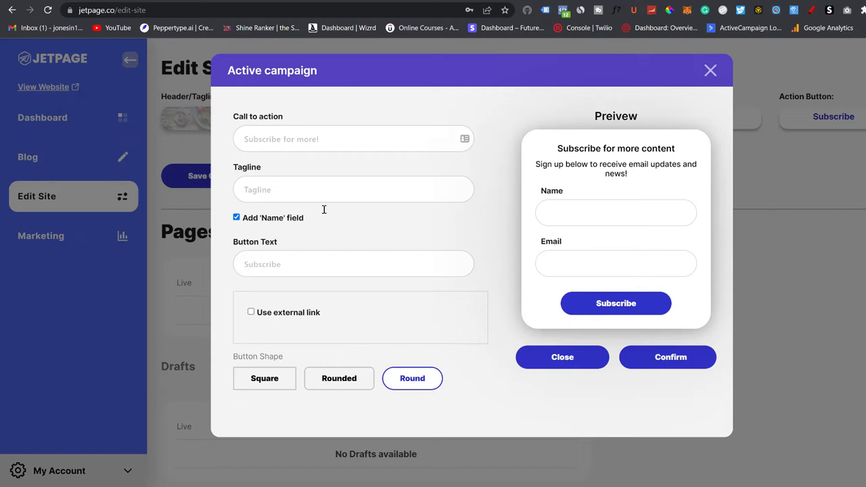
pyautogui.click(710, 71)
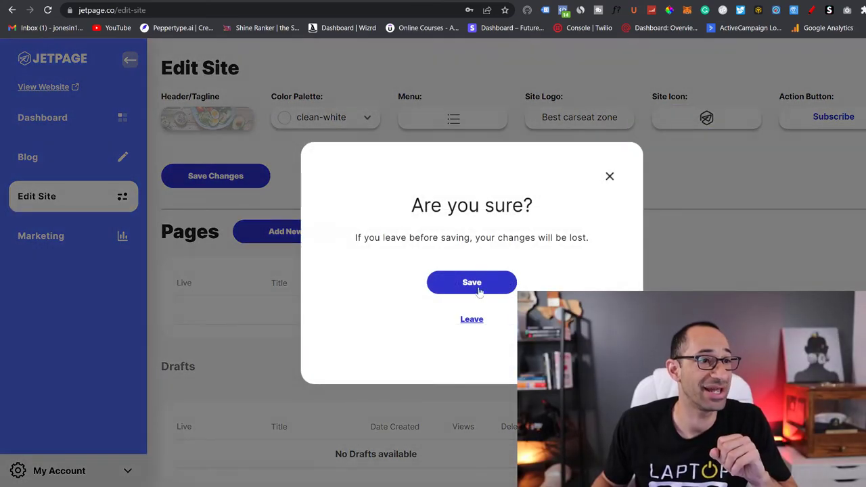
pyautogui.click(463, 281)
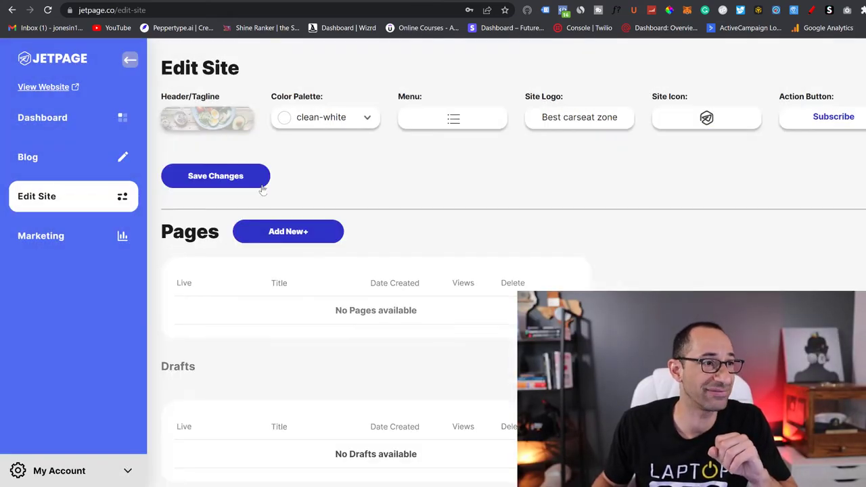
# View the marketing integrations page and examine the published website's homepage from header to footer
pyautogui.click(73, 237)
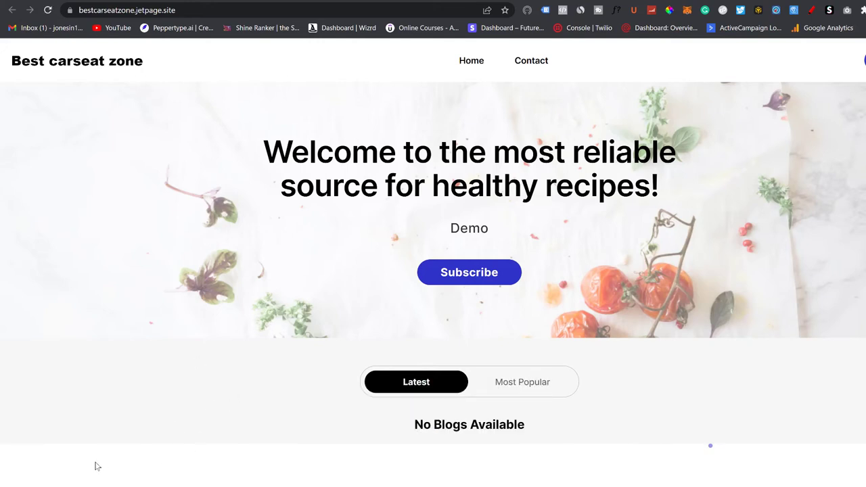
pyautogui.scroll(-3, 422, 359)
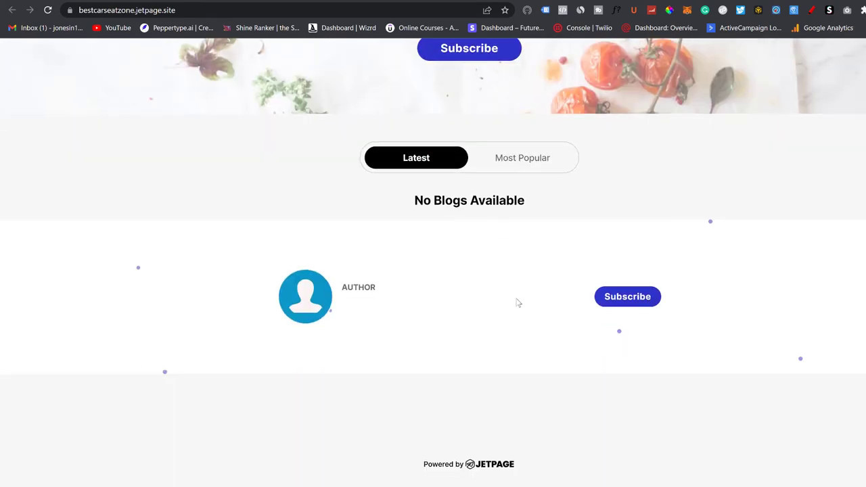
pyautogui.scroll(3, 516, 304)
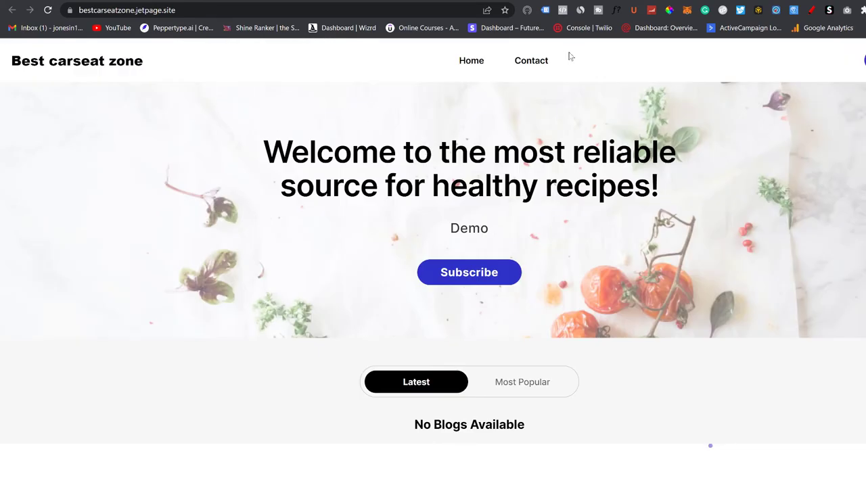
pyautogui.scroll(-3, 497, 124)
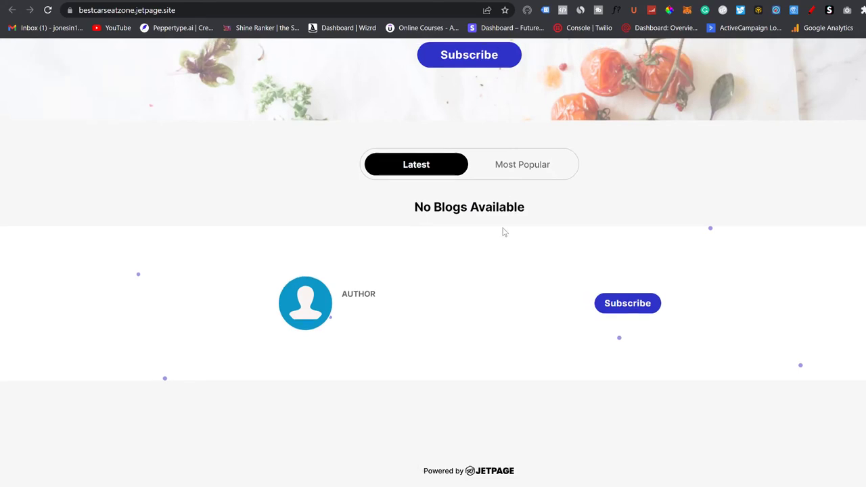
pyautogui.scroll(2, 506, 233)
pyautogui.scroll(1, 505, 234)
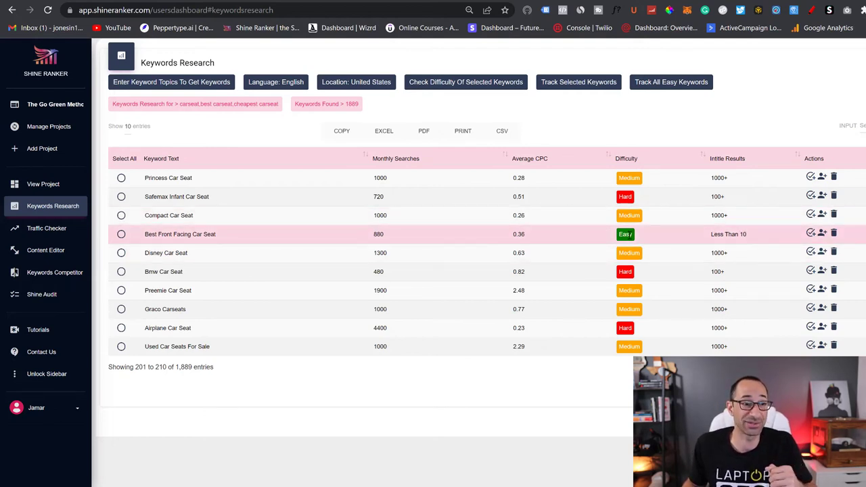
# In Shine Ranker, highlight the "Best Front Facing Car Seat" keyword row and check the difficulty of all keywords on the next results page
pyautogui.moveTo(557, 237); pyautogui.dragTo(144, 240)
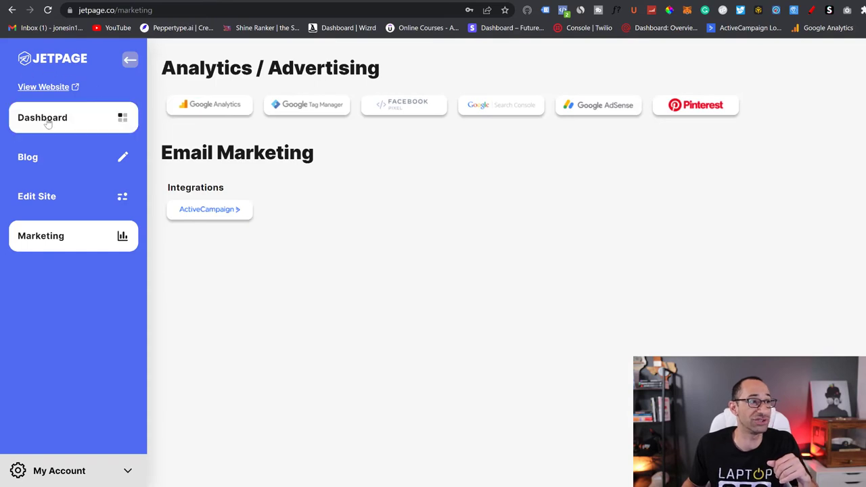
pyautogui.click(47, 122)
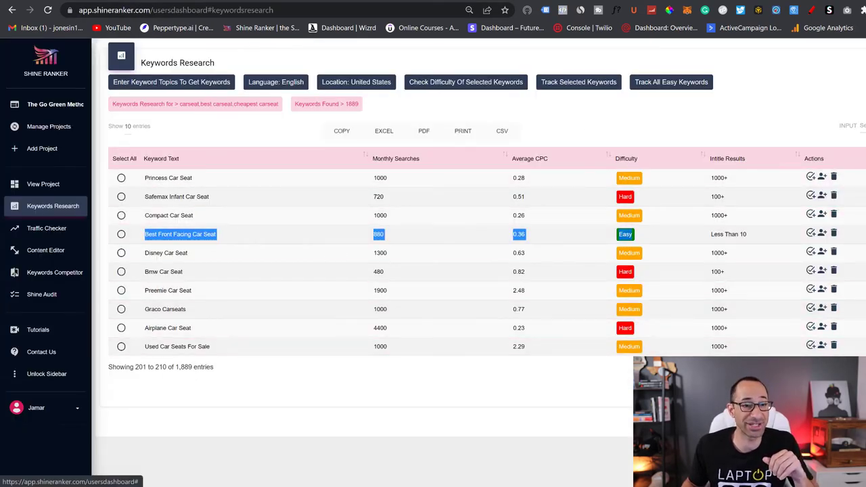
pyautogui.click(839, 367)
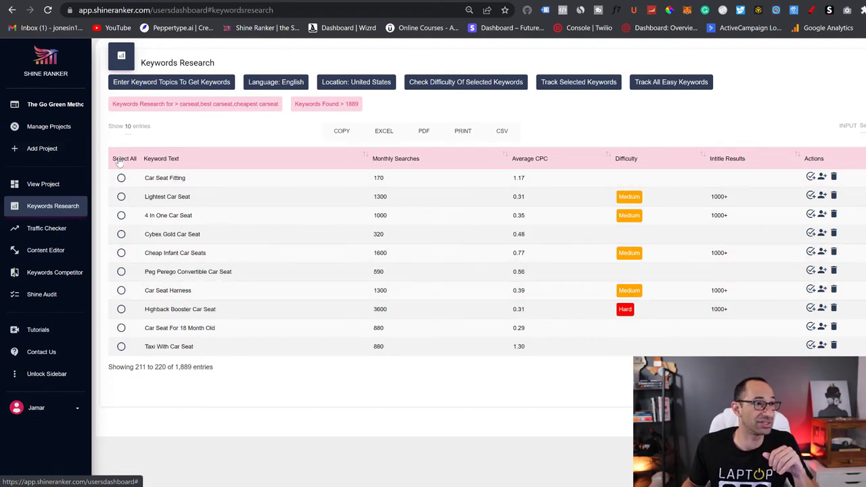
pyautogui.click(464, 83)
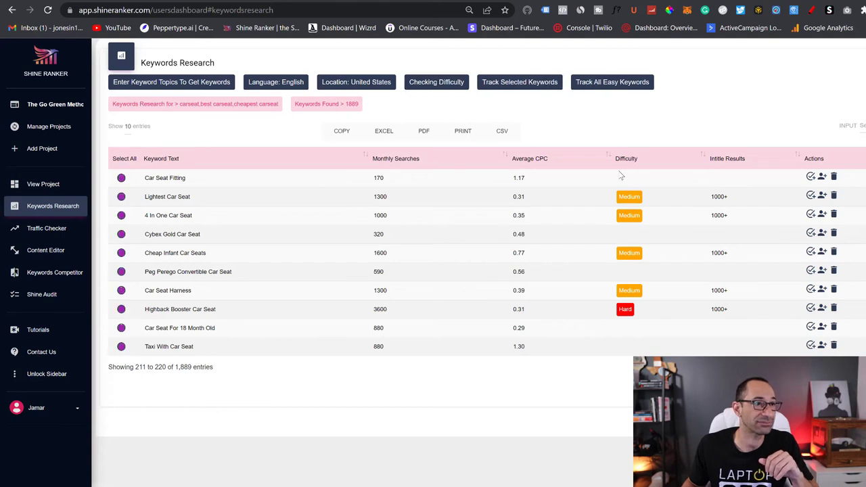